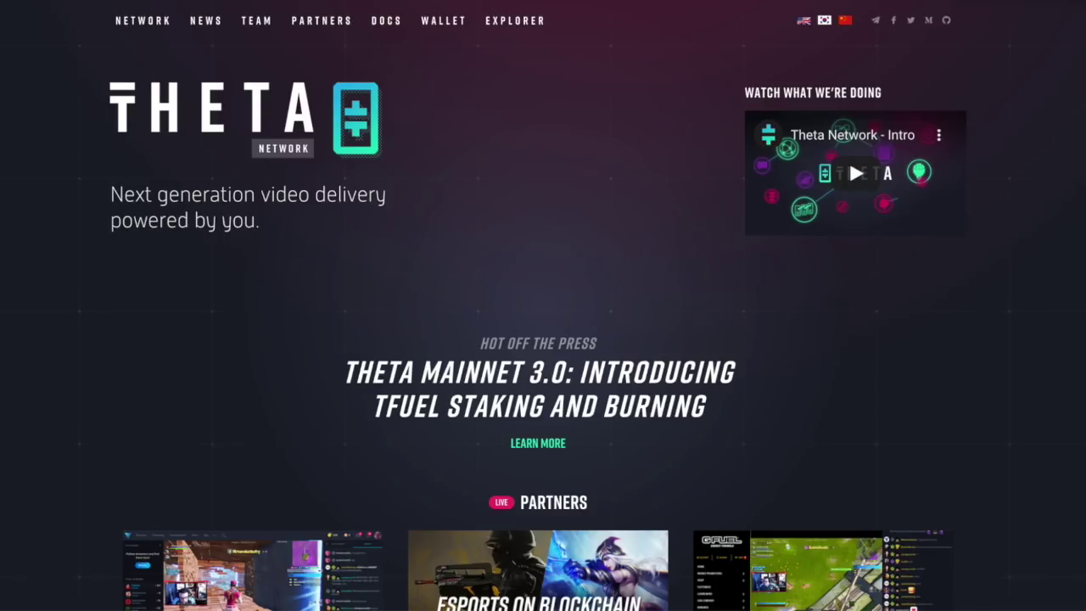
Open the Theta Guardian Node Getting Started Guide from the Join the Network section
scroll(519, 96, "down", 15)
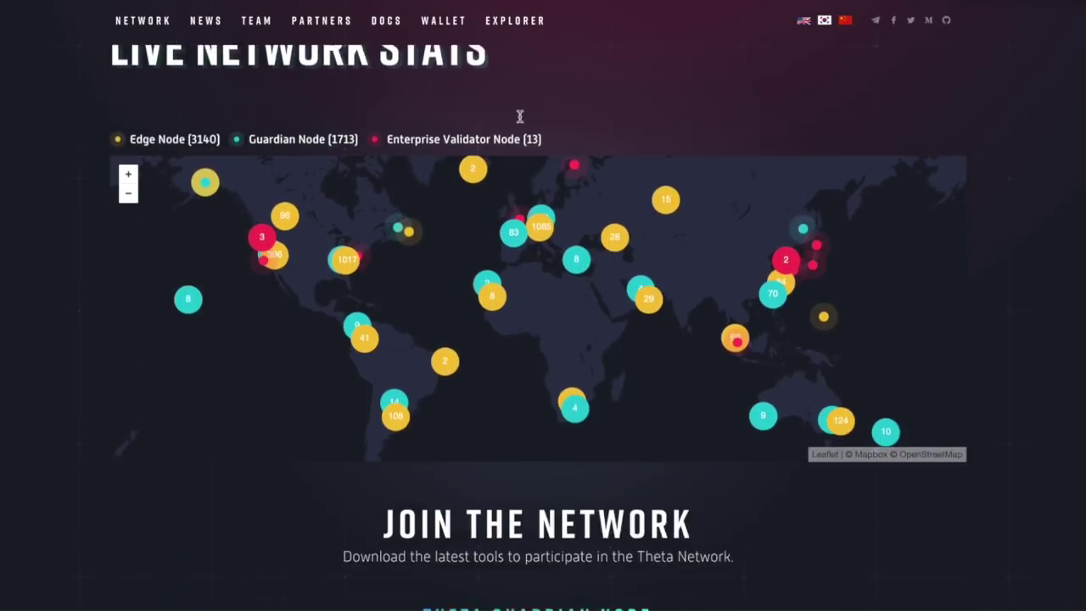
scroll(519, 119, "down", 3)
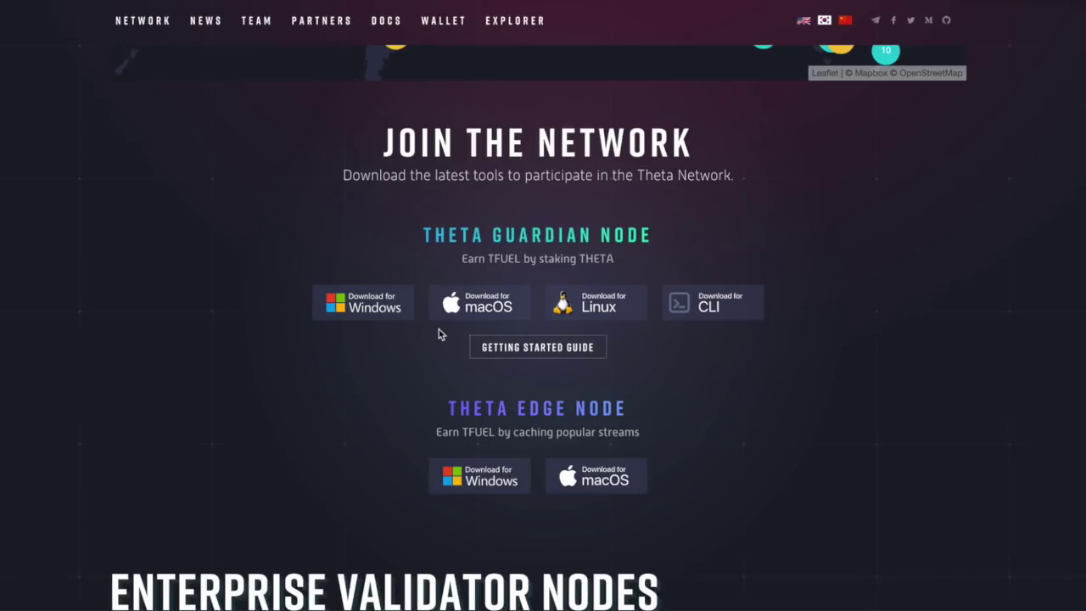
left_click(570, 349)
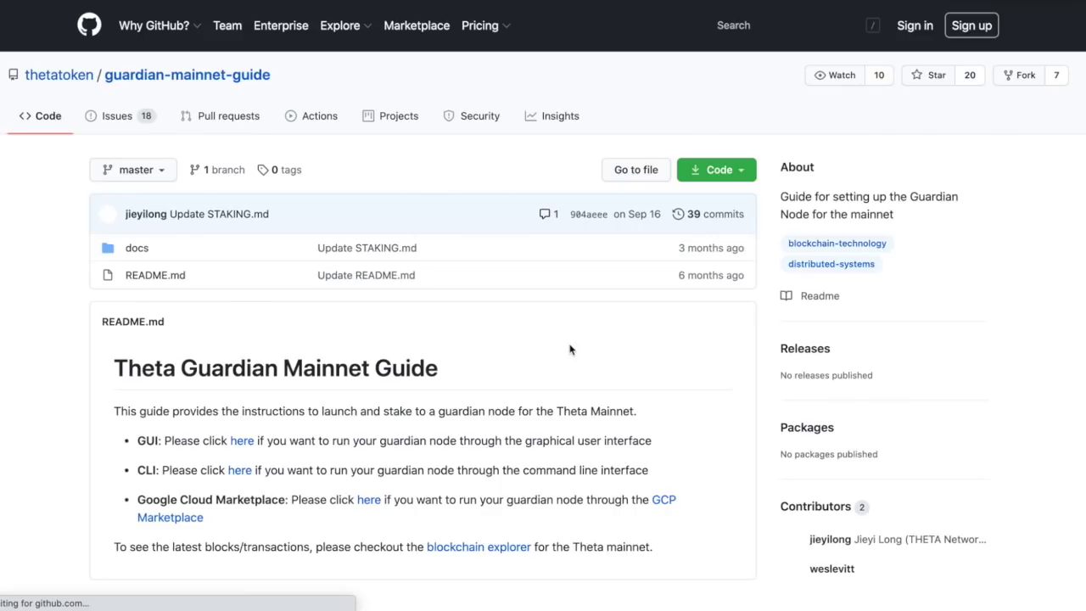
Open the GUI guide for running the Guardian Node and start the macOS installer download
scroll(567, 347, "down", 2)
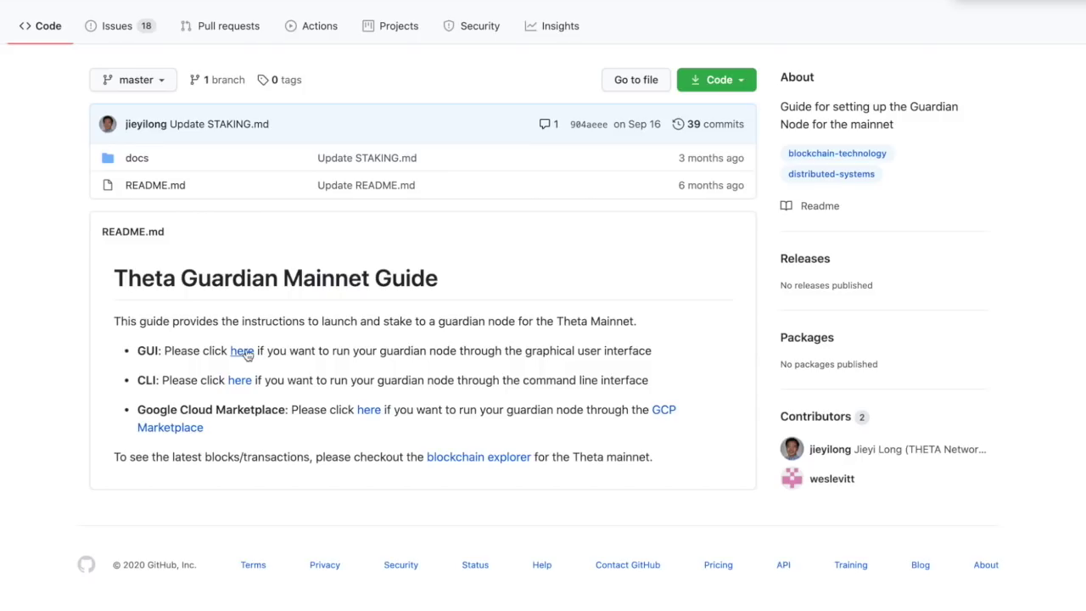
left_click(242, 352)
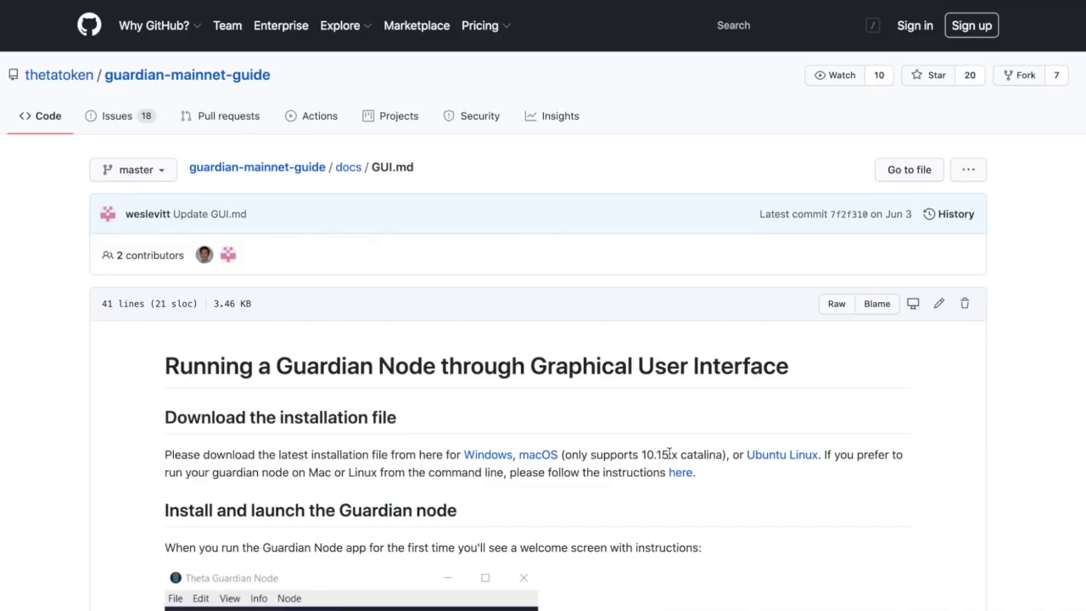
left_click(538, 459)
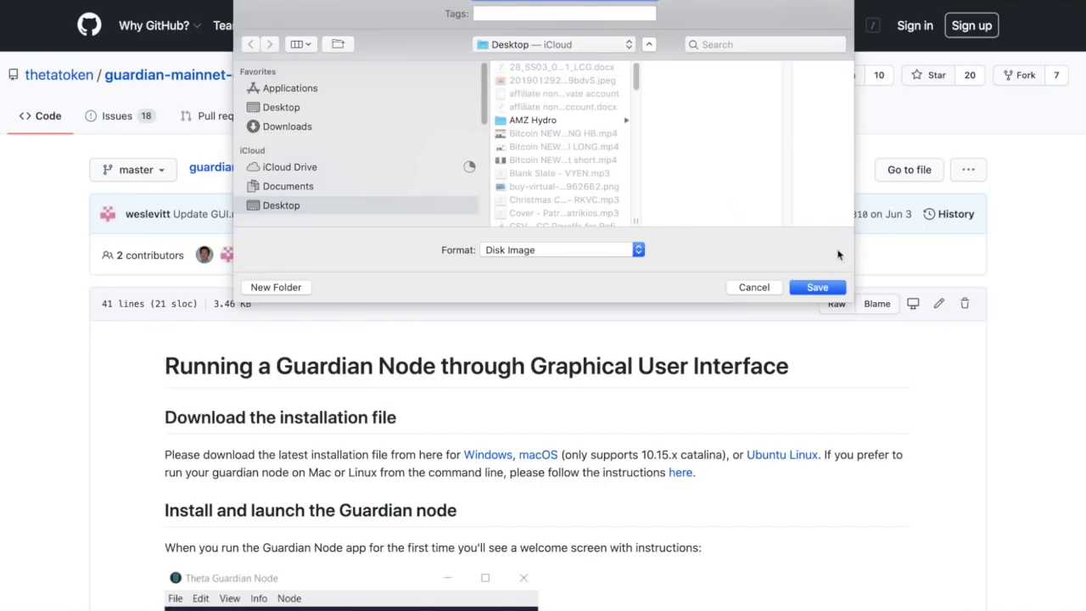
Save Theta+Guardian+Node-2.1.2.dmg to the Desktop and launch the Guardian Node app
left_click(820, 287)
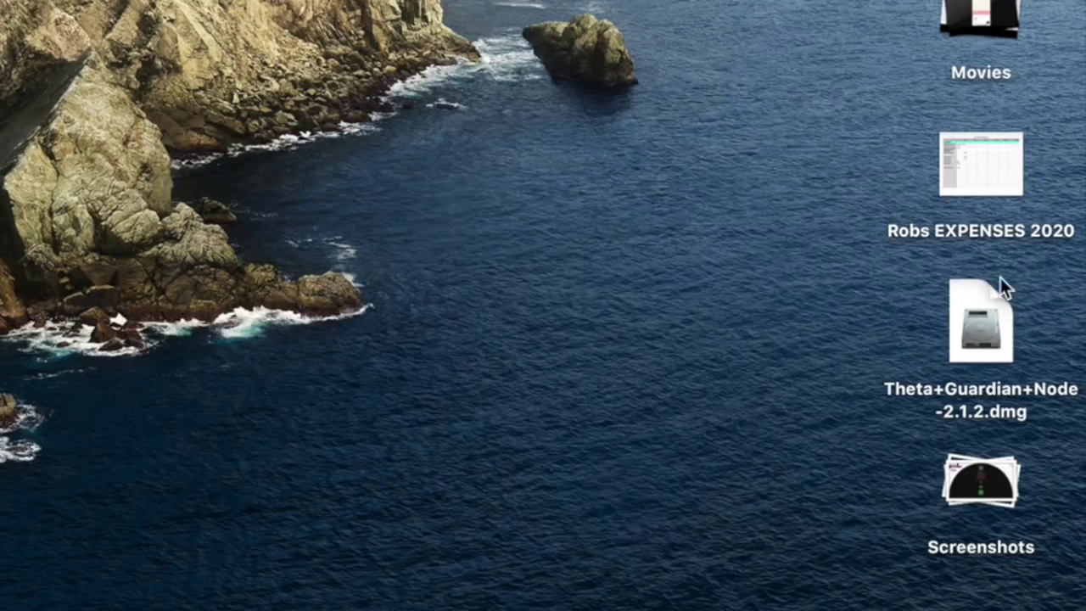
left_click(977, 305)
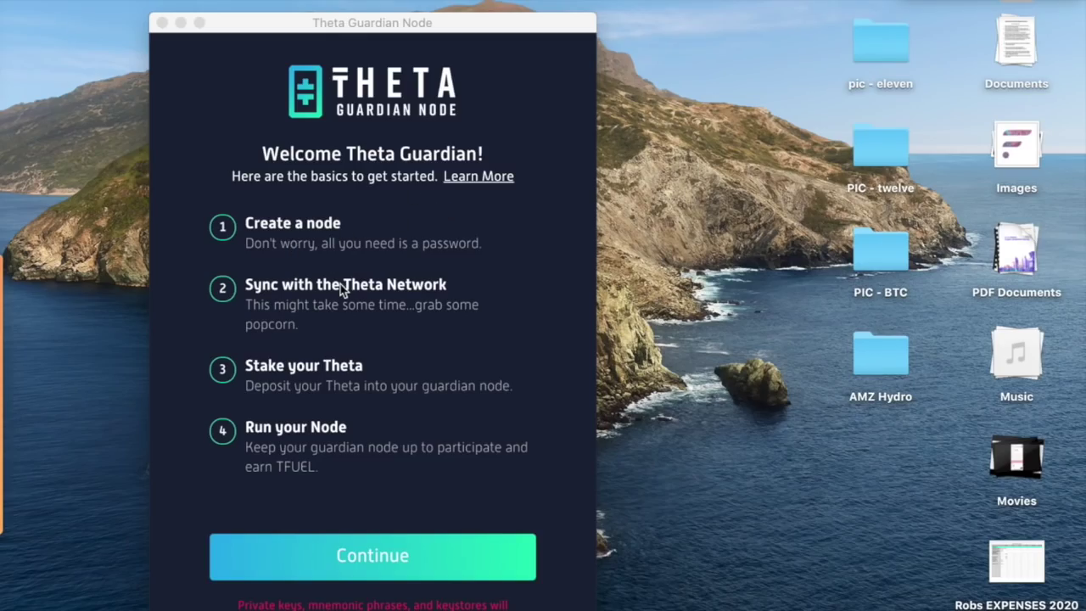
Create the new guardian node, entering and confirming a node password
left_click(381, 554)
type("••••••••••")
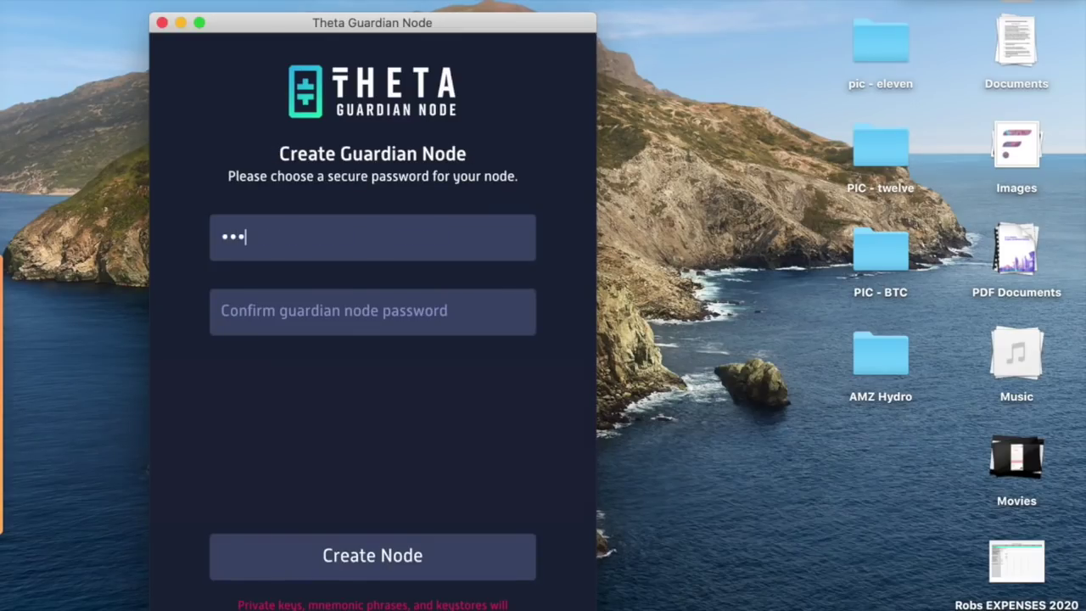
key("Tab")
type("••••••••••")
left_click(377, 559)
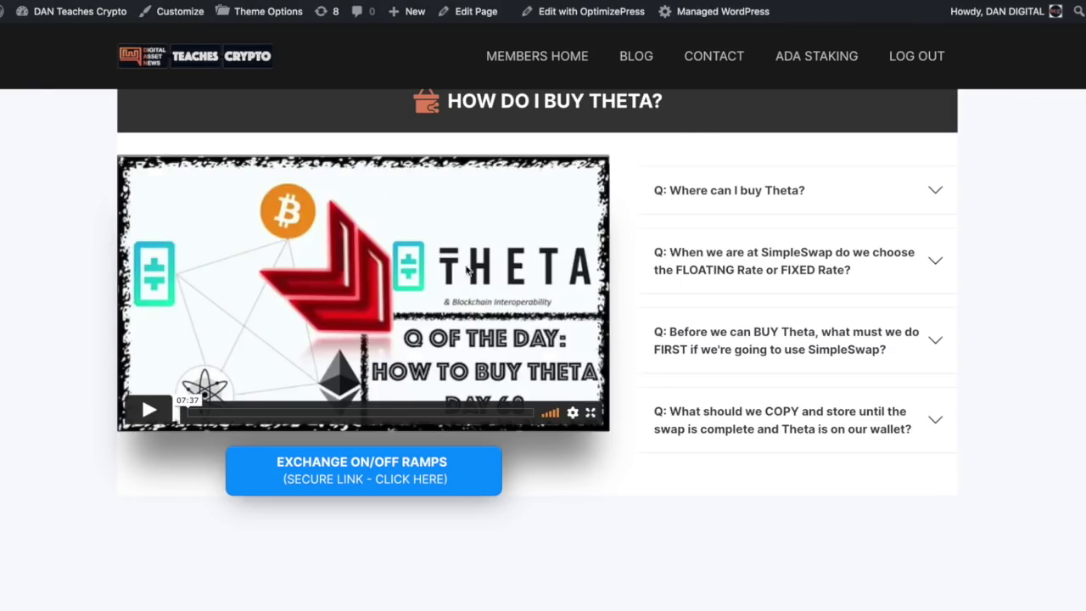
Scroll the Module 5 page down to the How Do I Buy Theta section
scroll(432, 293, "up", 6)
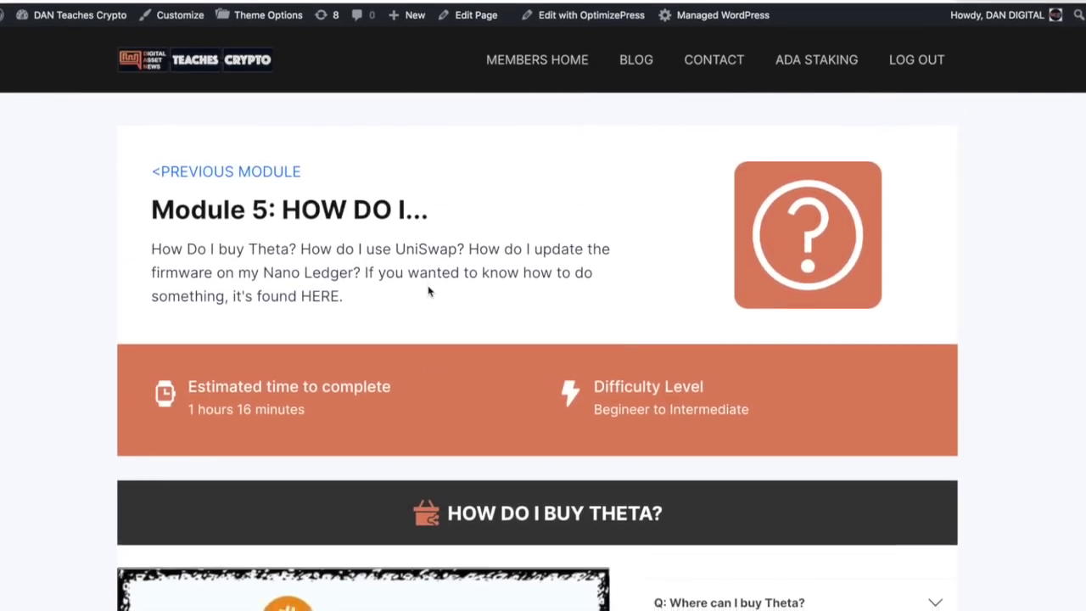
scroll(429, 291, "down", 3)
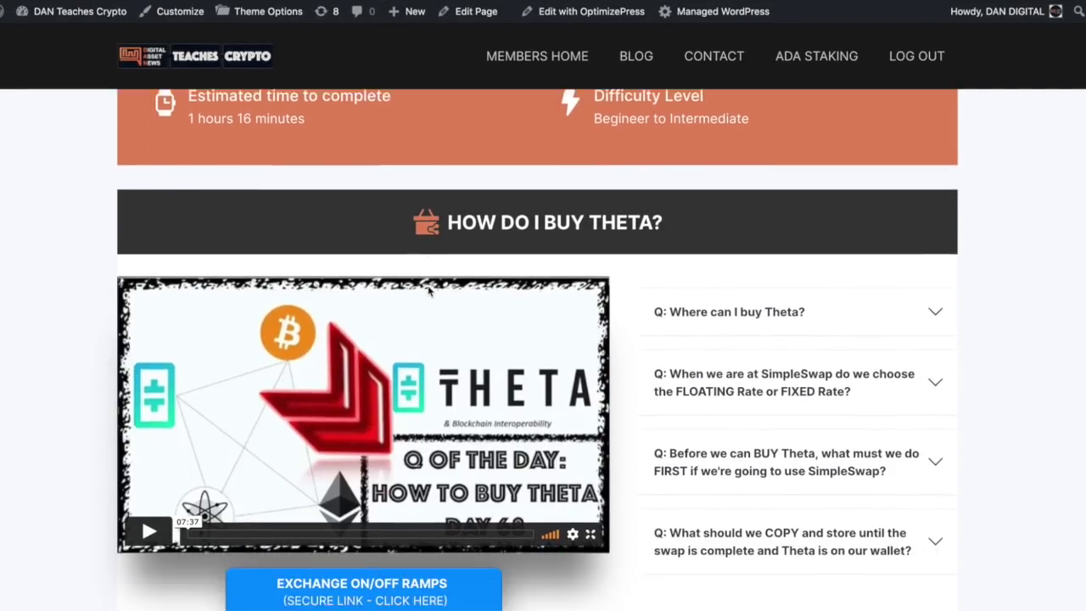
scroll(429, 291, "down", 1)
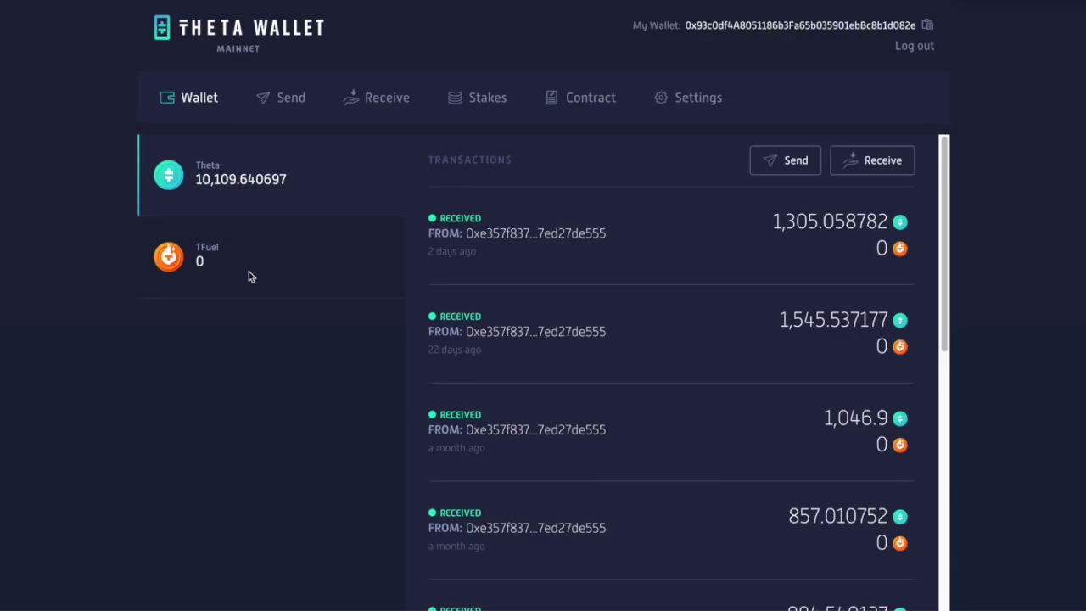
Claim 0.0001 TFuel from the faucet through the TFuel Receive panel
left_click(204, 247)
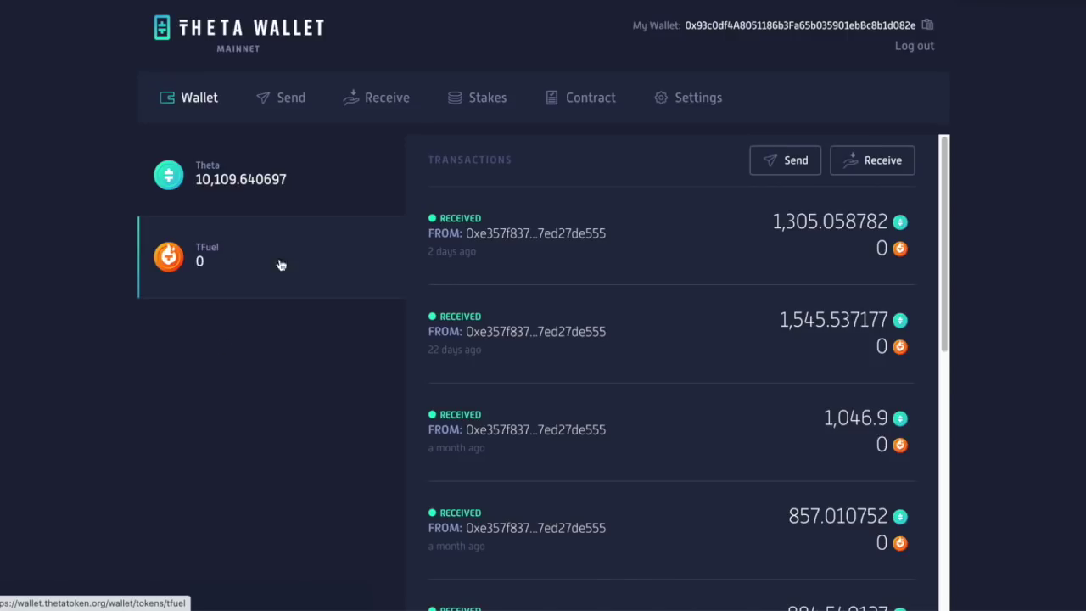
left_click(885, 165)
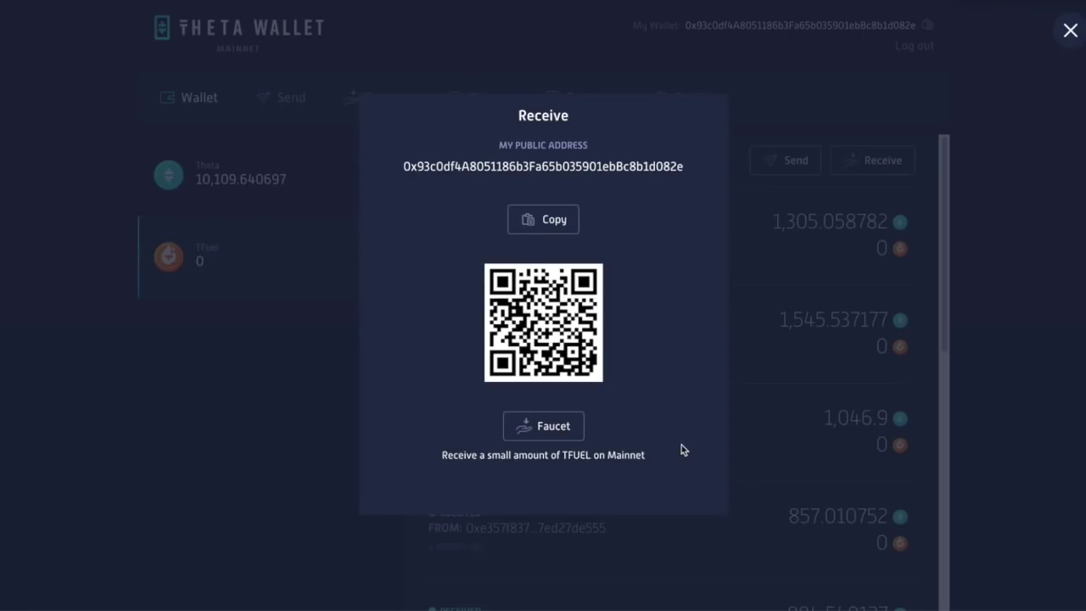
left_click(556, 432)
left_click(1070, 31)
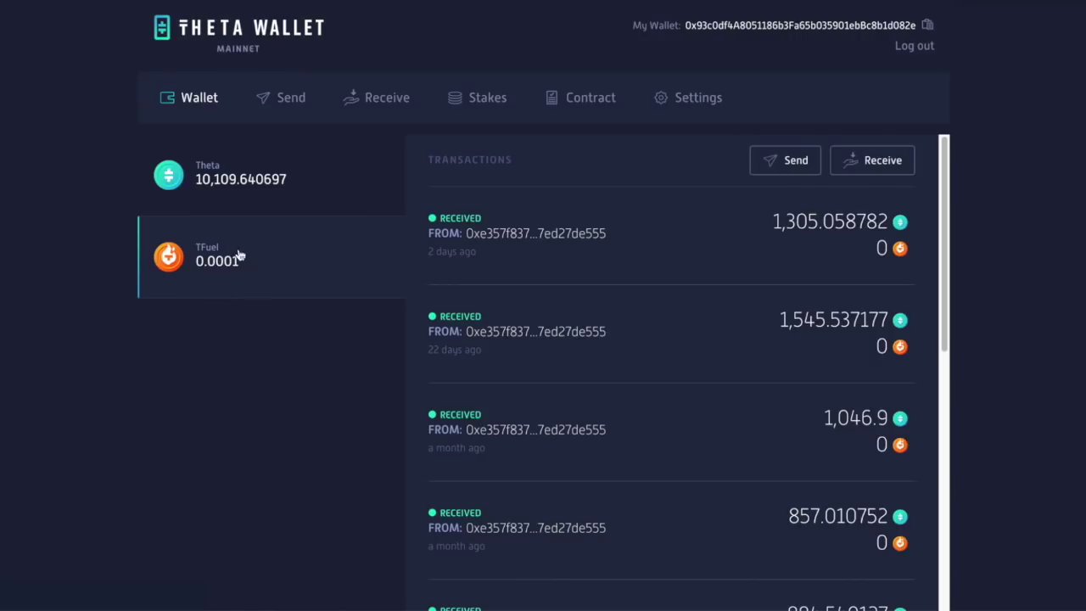
Start a Guardian Node stake deposit from the Stakes tab to reach its deposit form
left_click(484, 101)
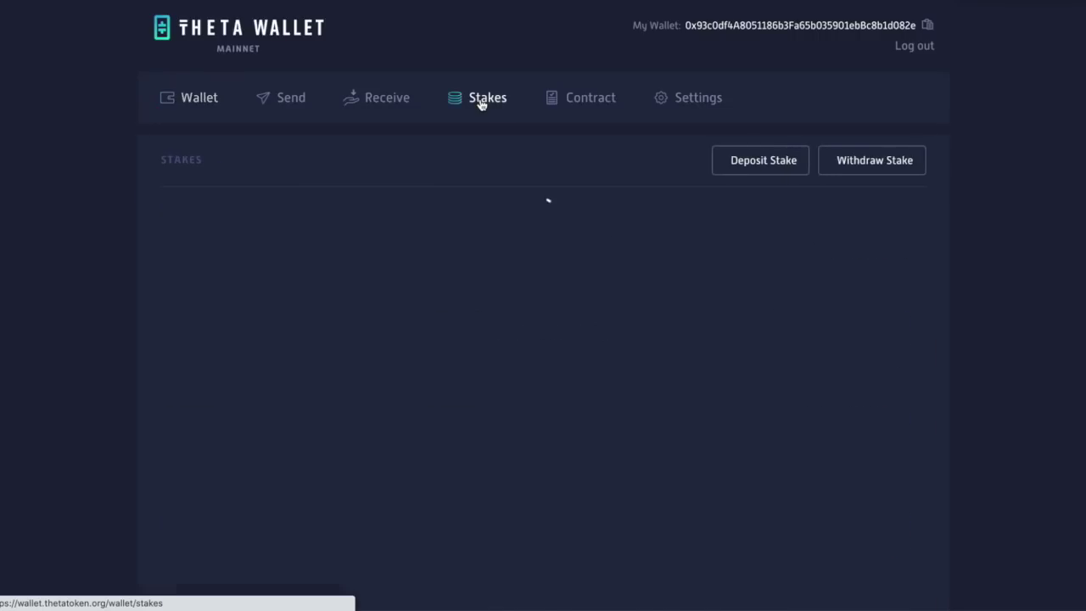
left_click(751, 169)
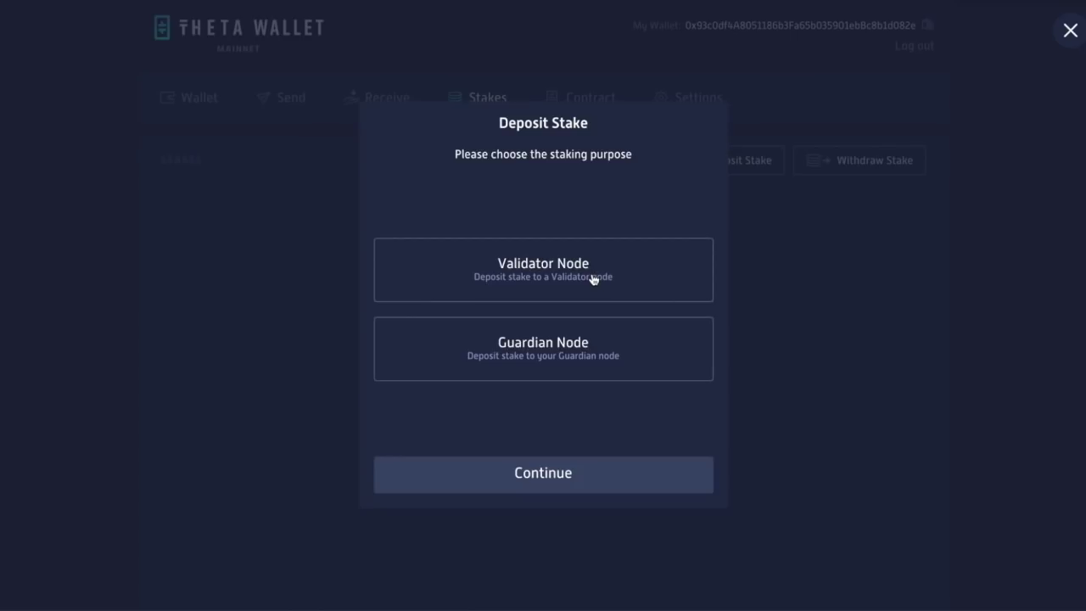
left_click(539, 348)
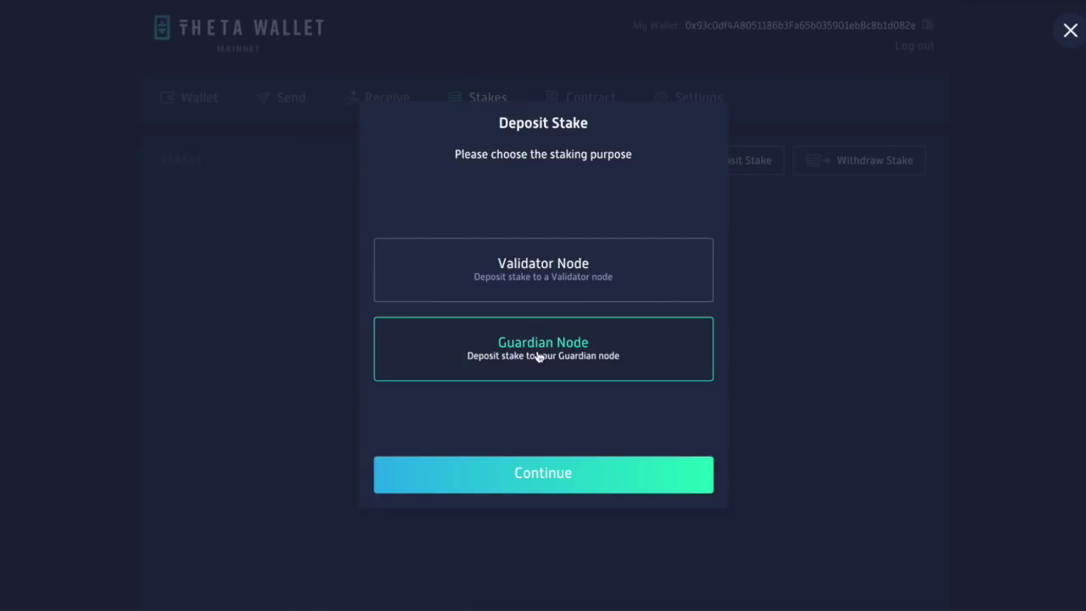
left_click(545, 472)
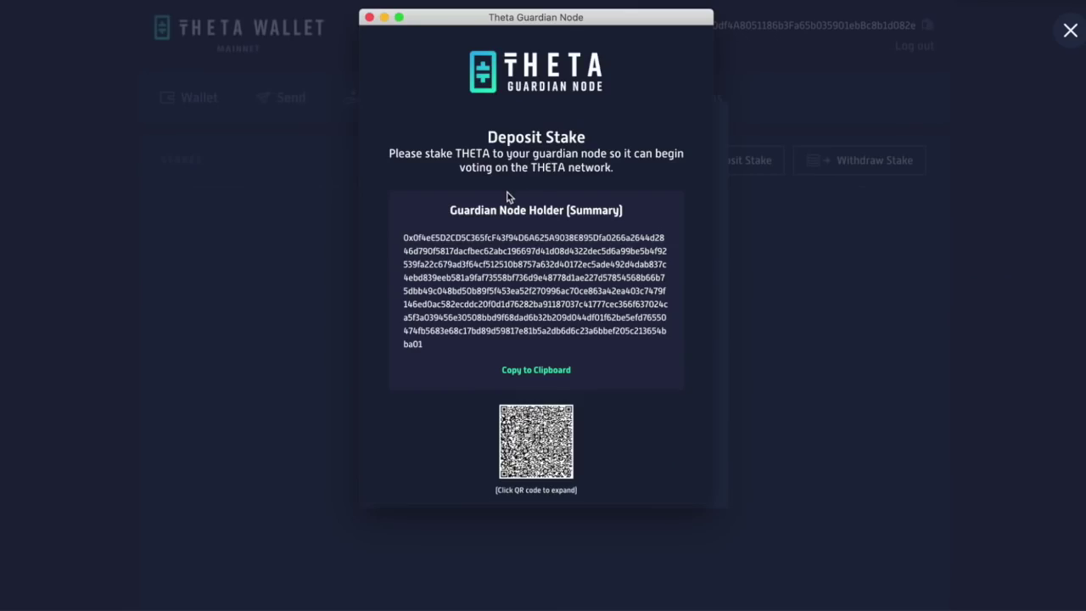
Copy the Guardian Node holder summary and return to the wallet's deposit form
left_click(566, 373)
left_click(315, 310)
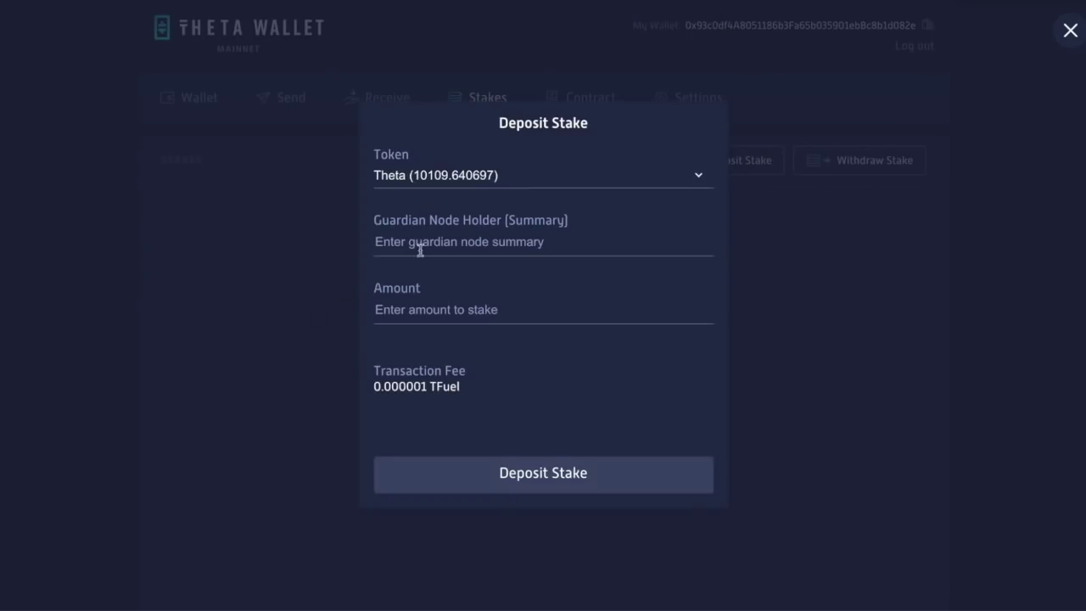
Paste the holder summary, set the amount to 10109.640697 THETA, and submit the deposit
left_click(448, 248)
key("ctrl+v")
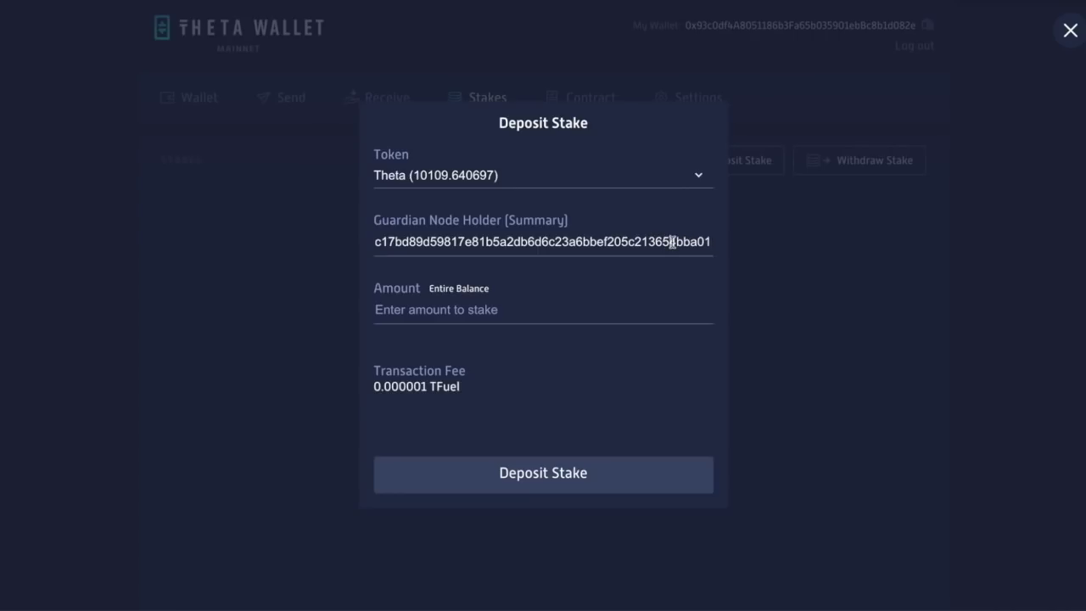
key("ctrl+a")
key("Home")
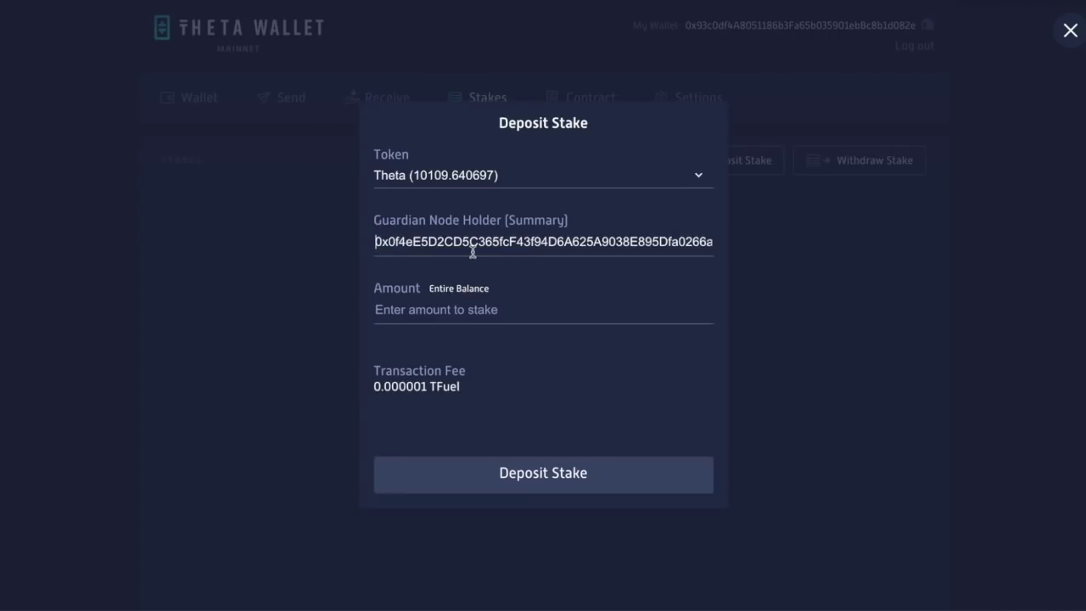
left_click(452, 311)
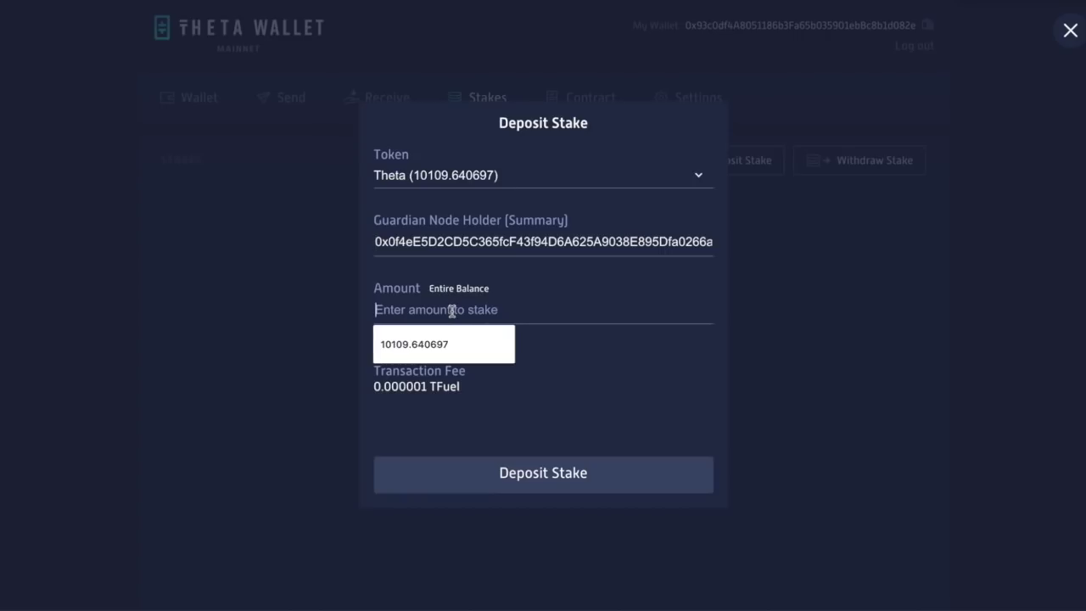
left_click(392, 345)
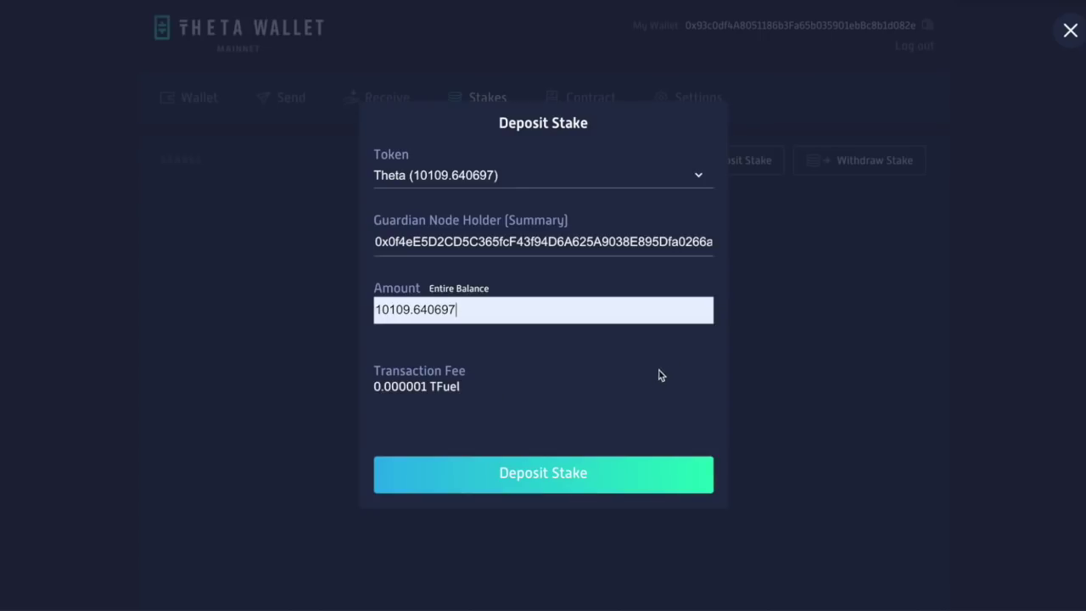
left_click(577, 474)
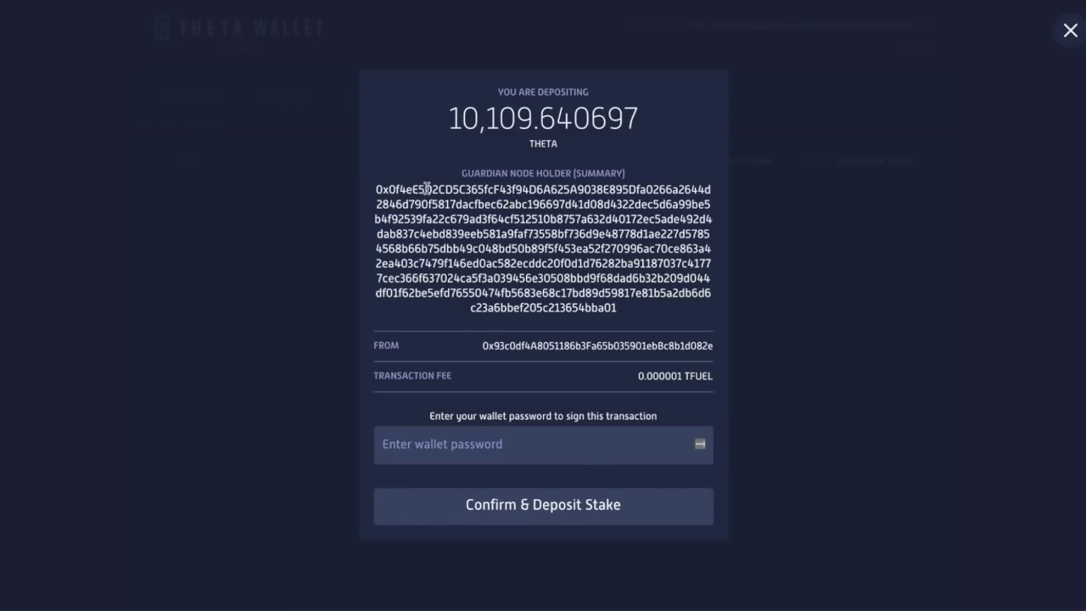
Enter the wallet password and confirm the 10,109.640697 THETA stake deposit
left_click(531, 458)
key("ctrl+v")
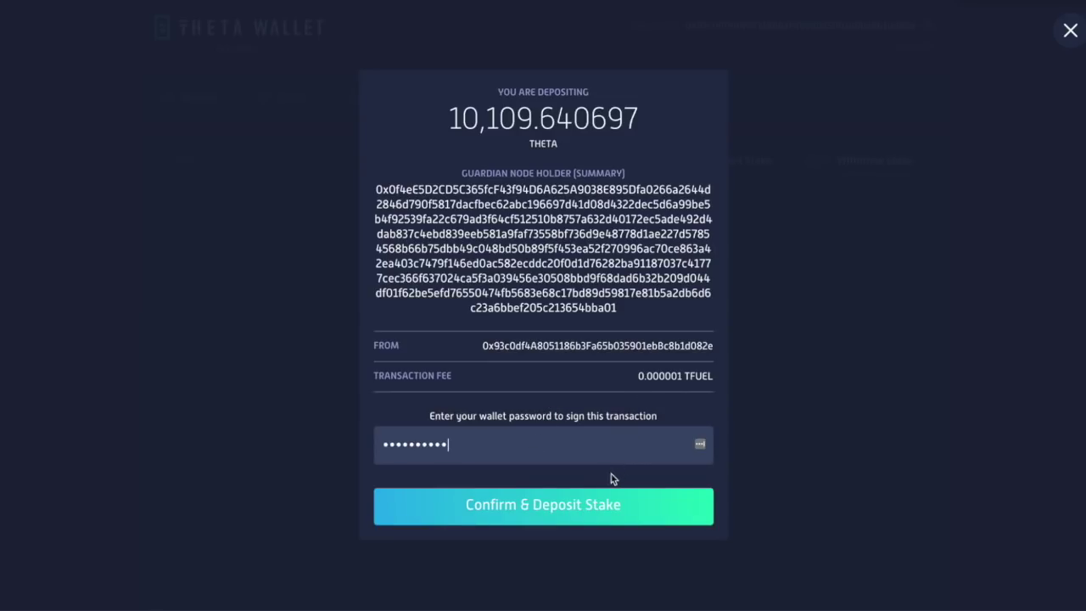
left_click(575, 513)
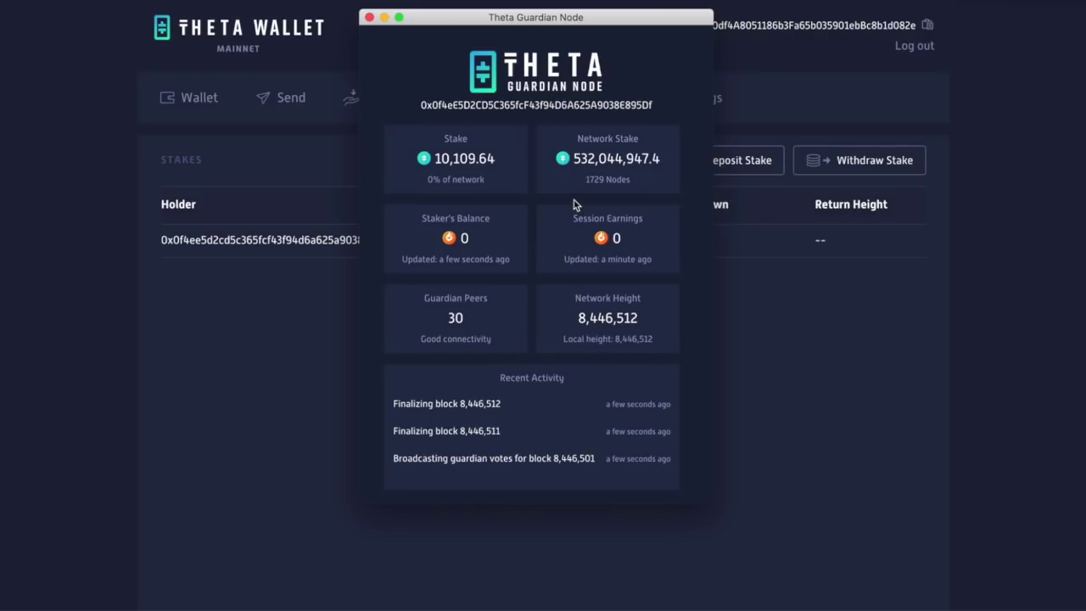
mouse_move(507, 599)
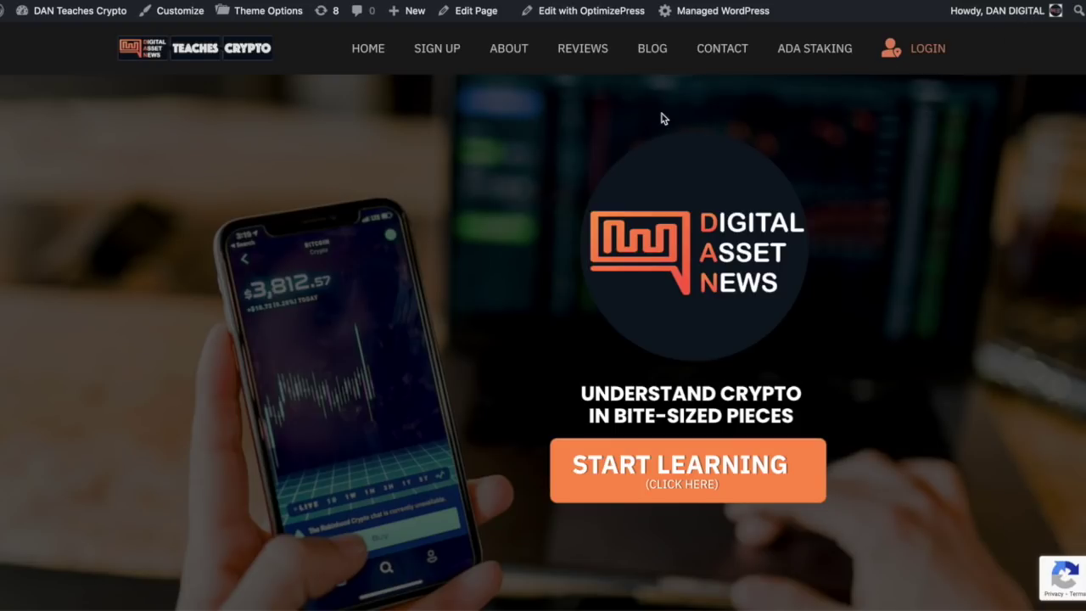
Go to the ADA staking page's wallets section showing Daedalus, Yoroi and AdaLite
left_click(806, 50)
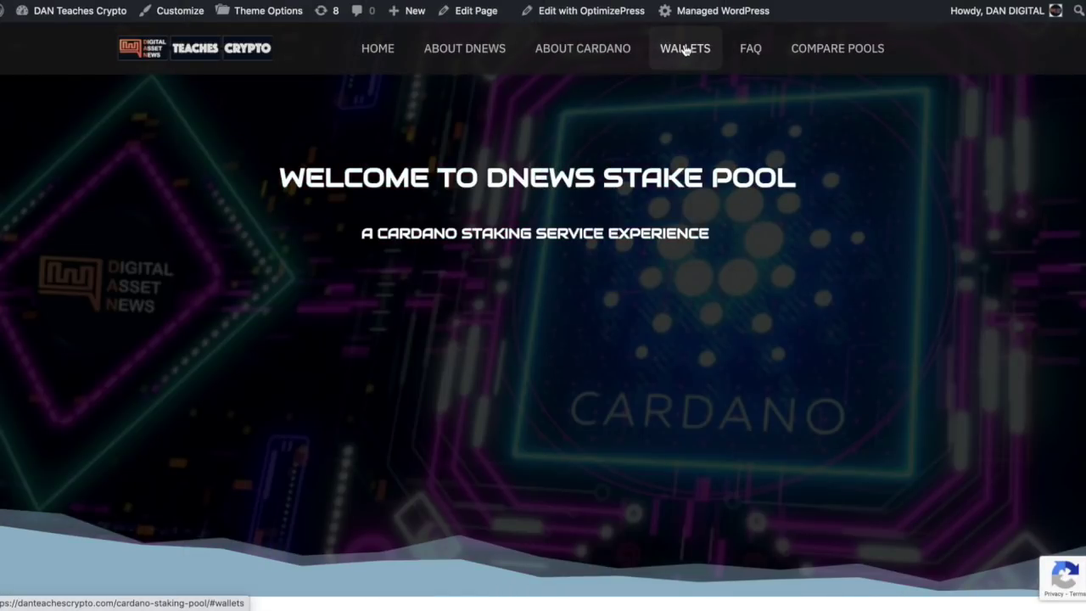
left_click(684, 49)
scroll(549, 269, "down", 2)
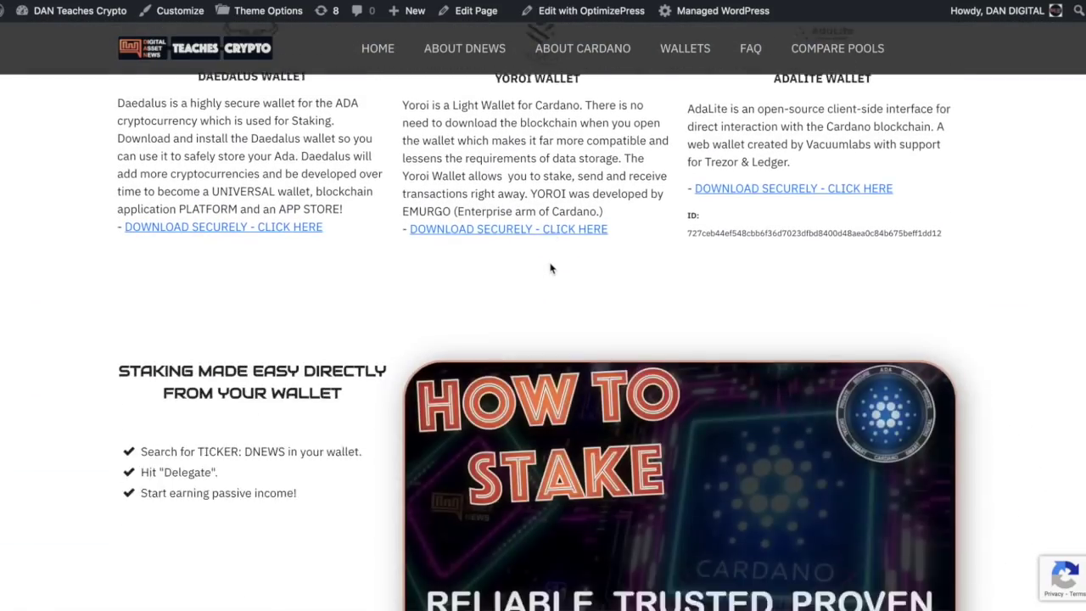
scroll(550, 269, "down", 1)
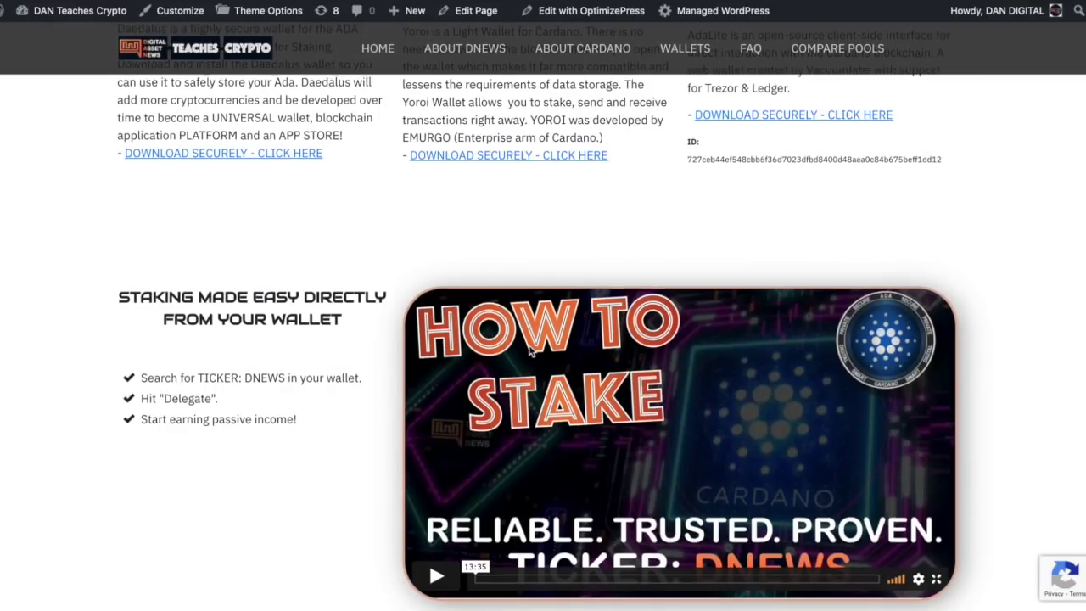
scroll(532, 350, "up", 3)
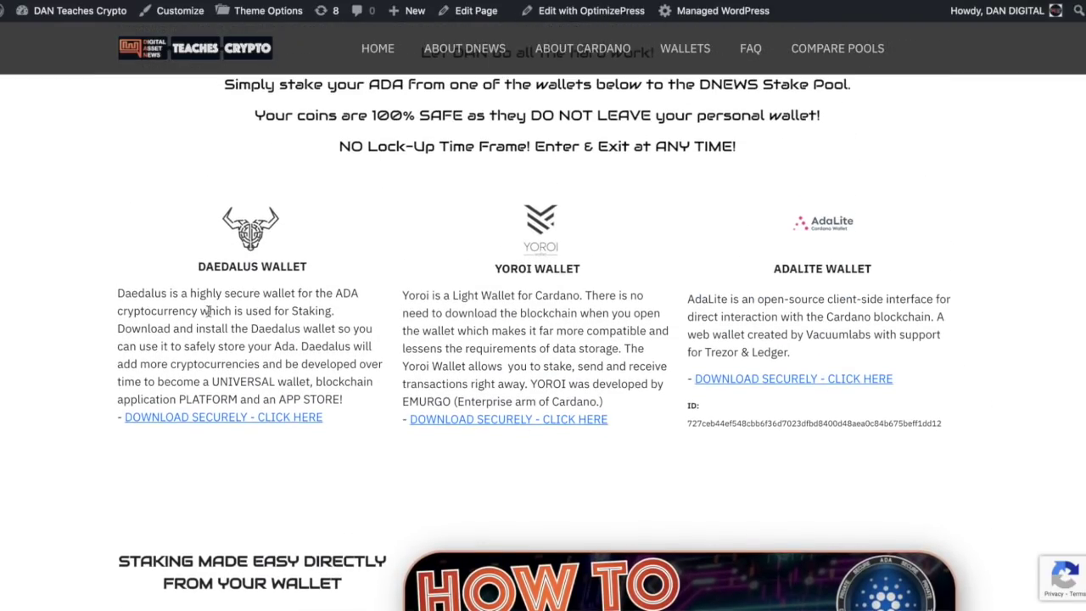